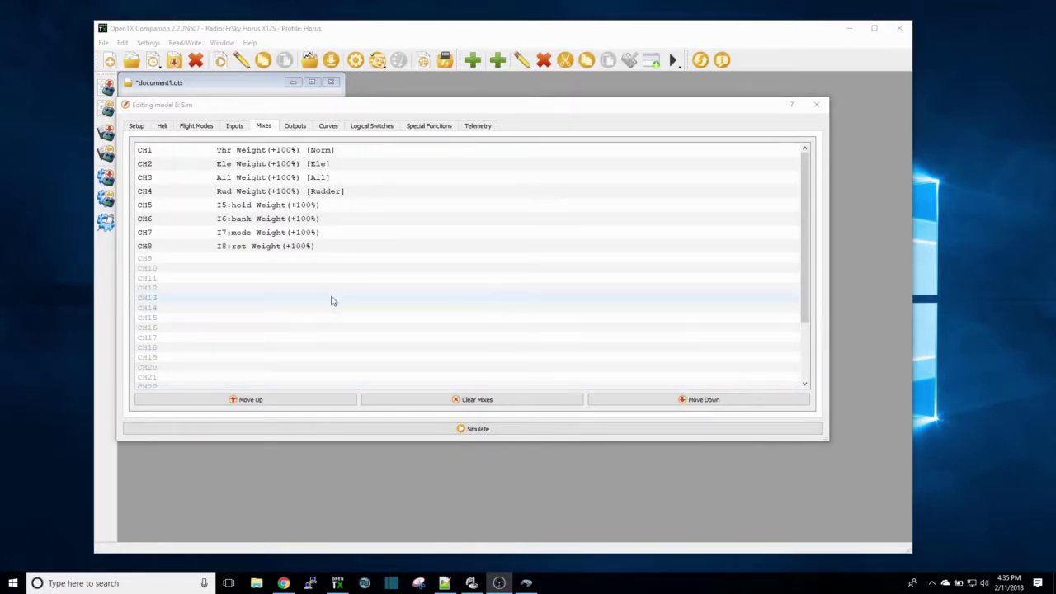
- Review the model's inputs I1 to I8 and channel mixes CH1 to CH8 in the model editor
click(239, 130)
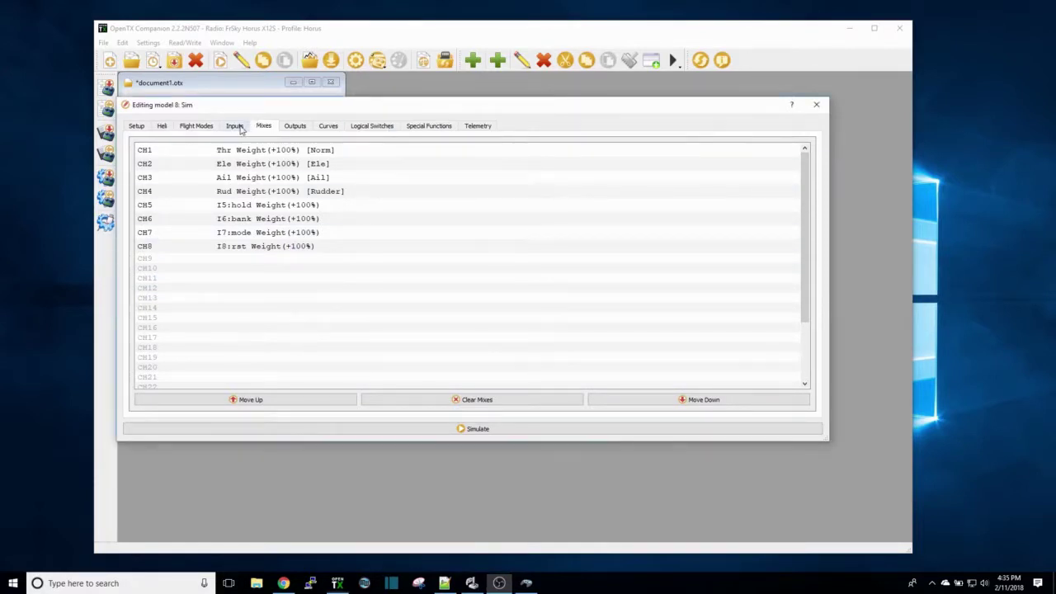
click(239, 129)
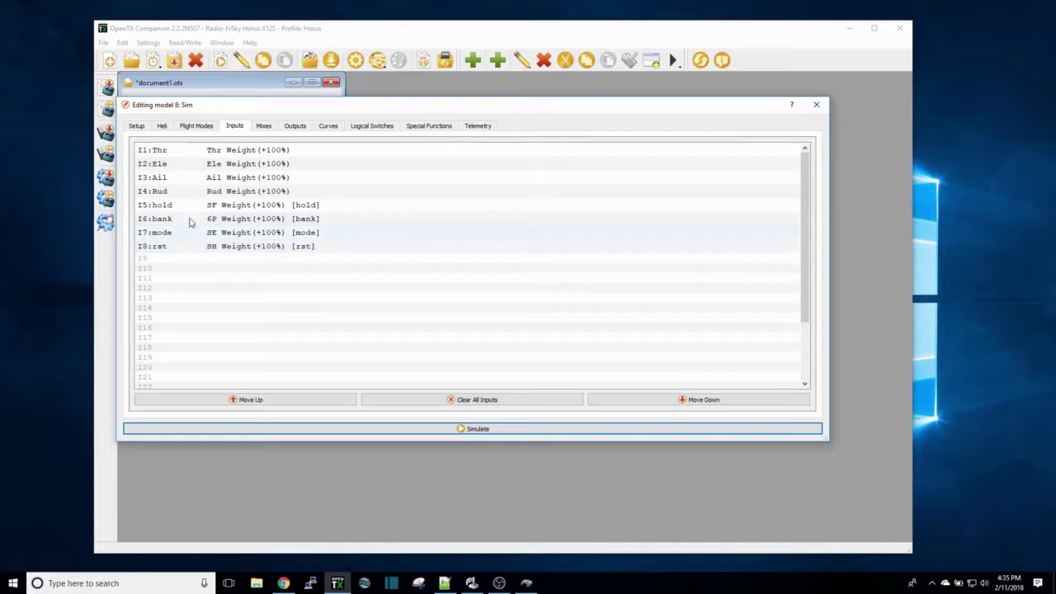
click(262, 126)
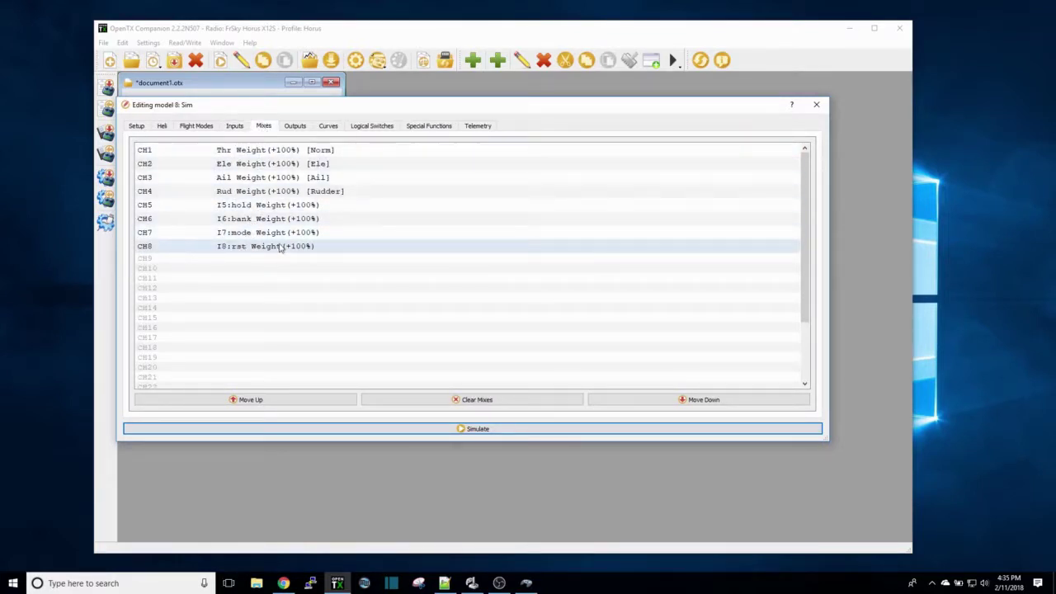
click(234, 125)
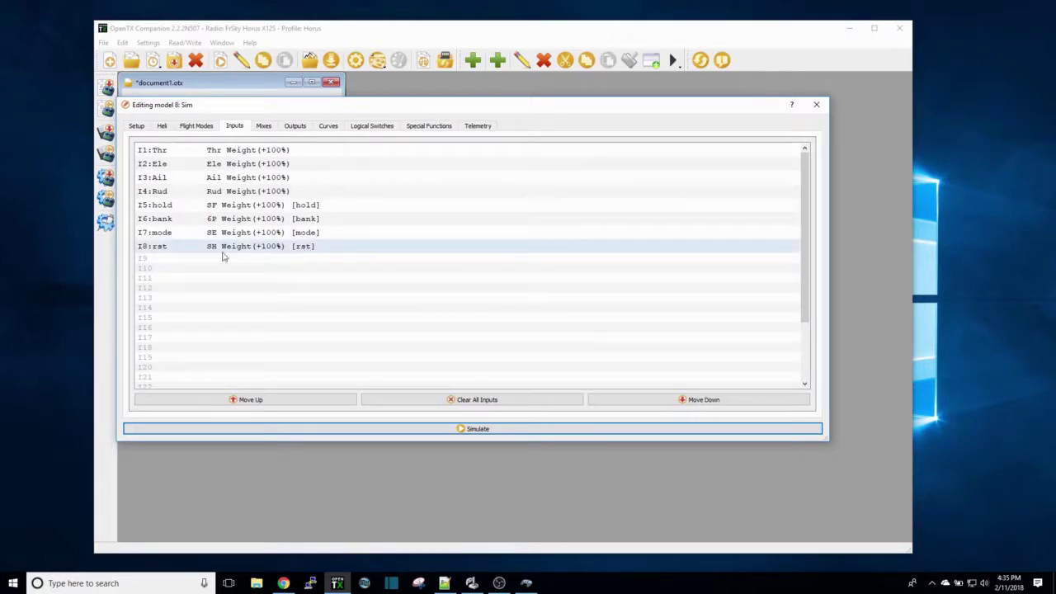
click(264, 126)
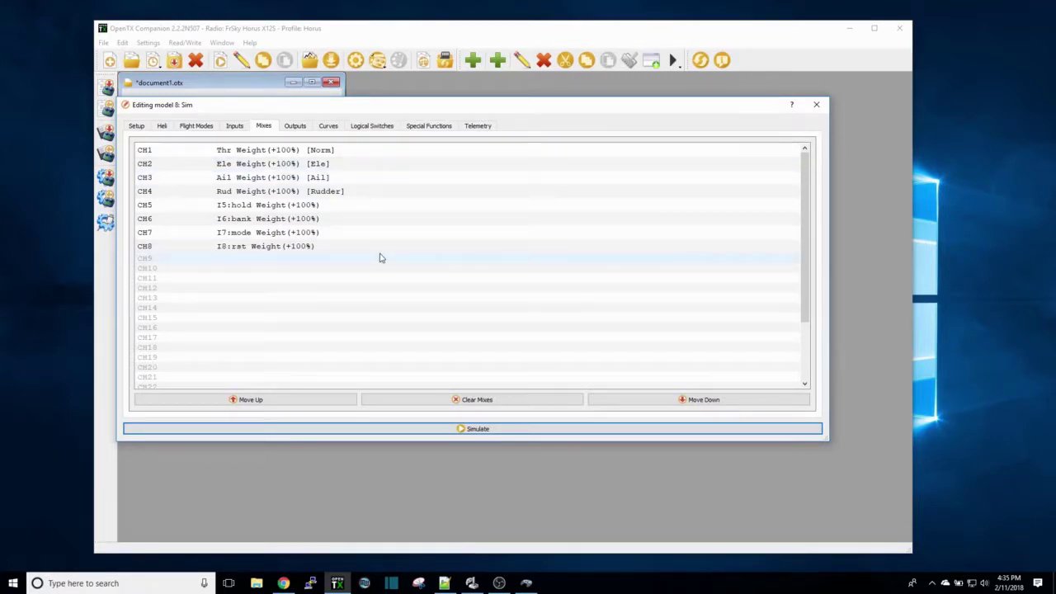
- Bring up Game Controllers and open the KMODEL Simulator controller's live test page
click(527, 583)
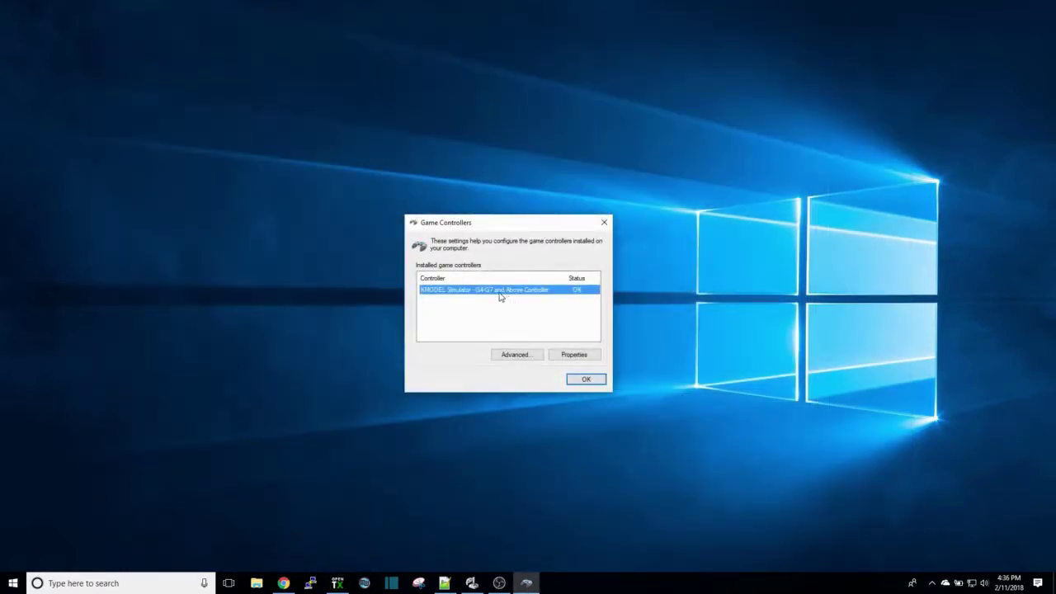
drag(483, 221, 462, 175)
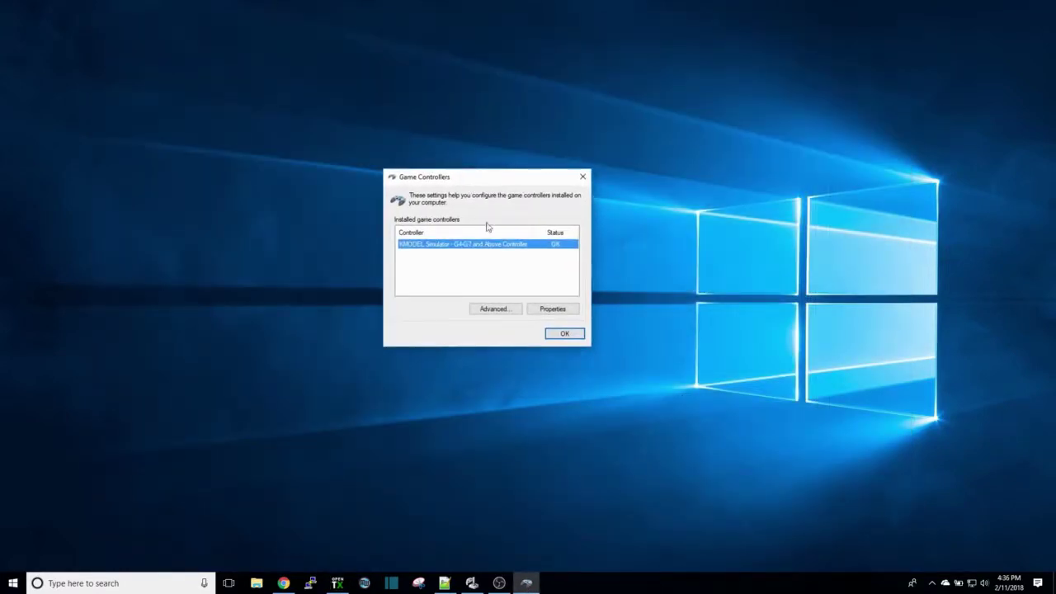
click(565, 310)
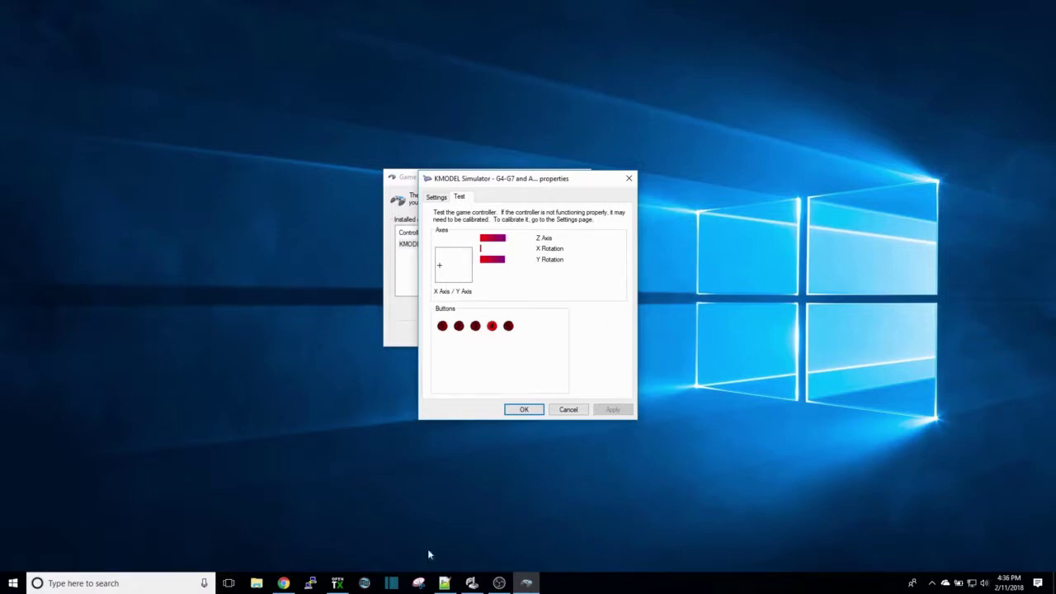
click(283, 584)
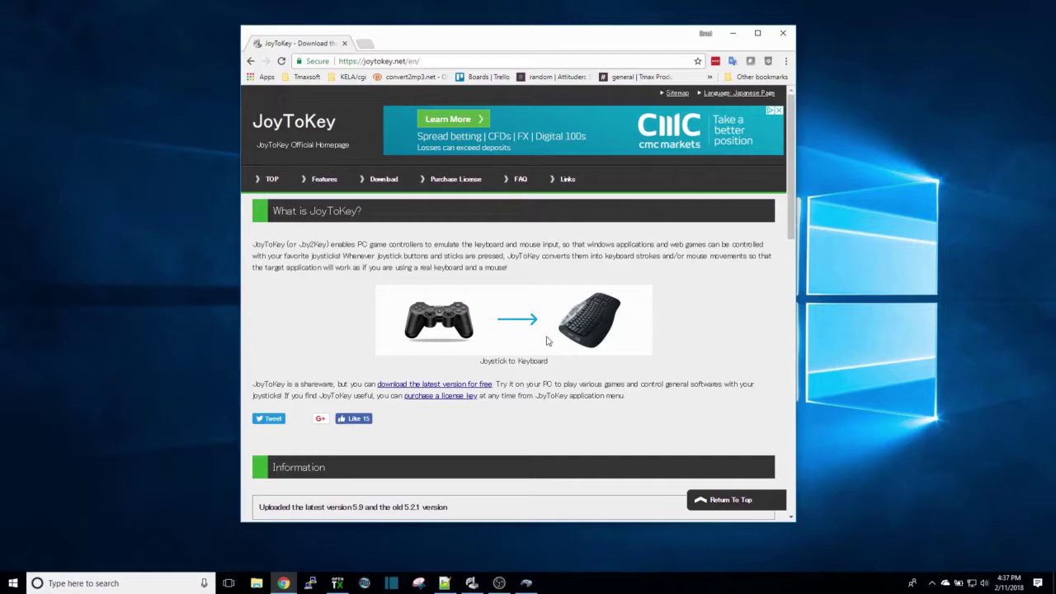
scroll(564, 384, down, 1)
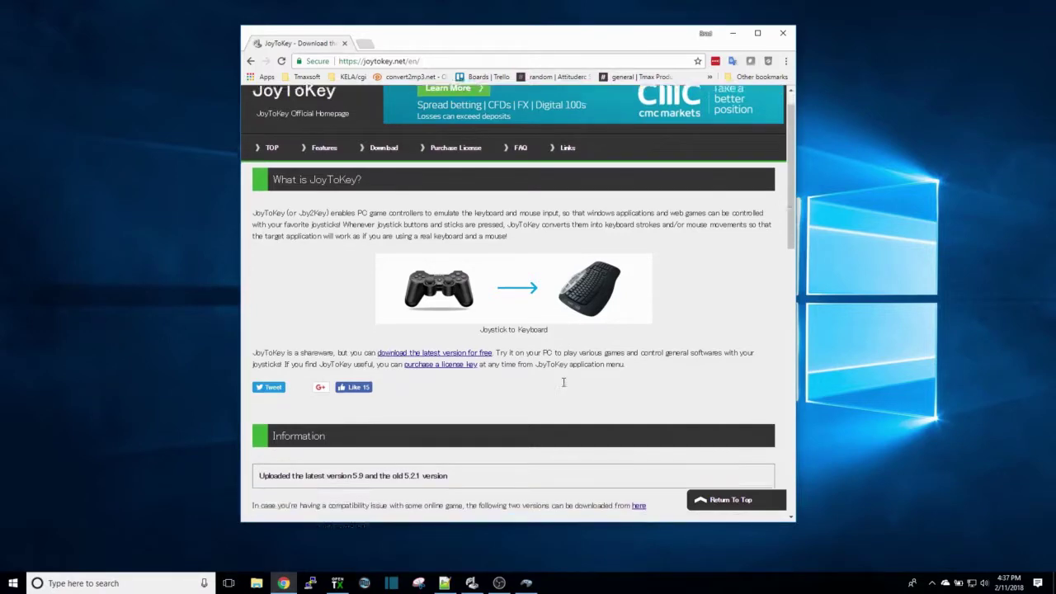
scroll(564, 385, down, 1)
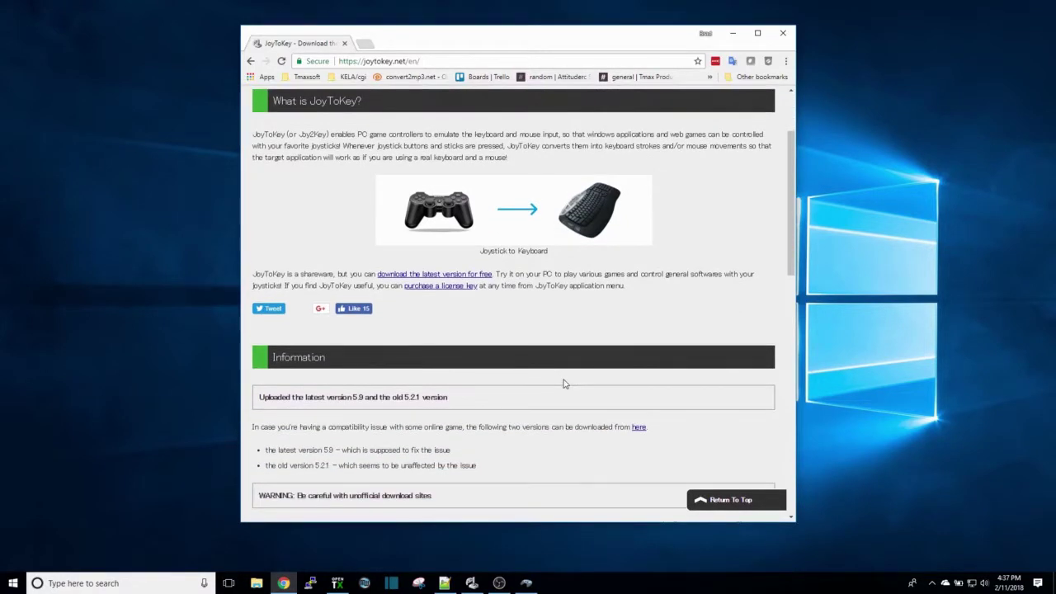
scroll(564, 385, up, 2)
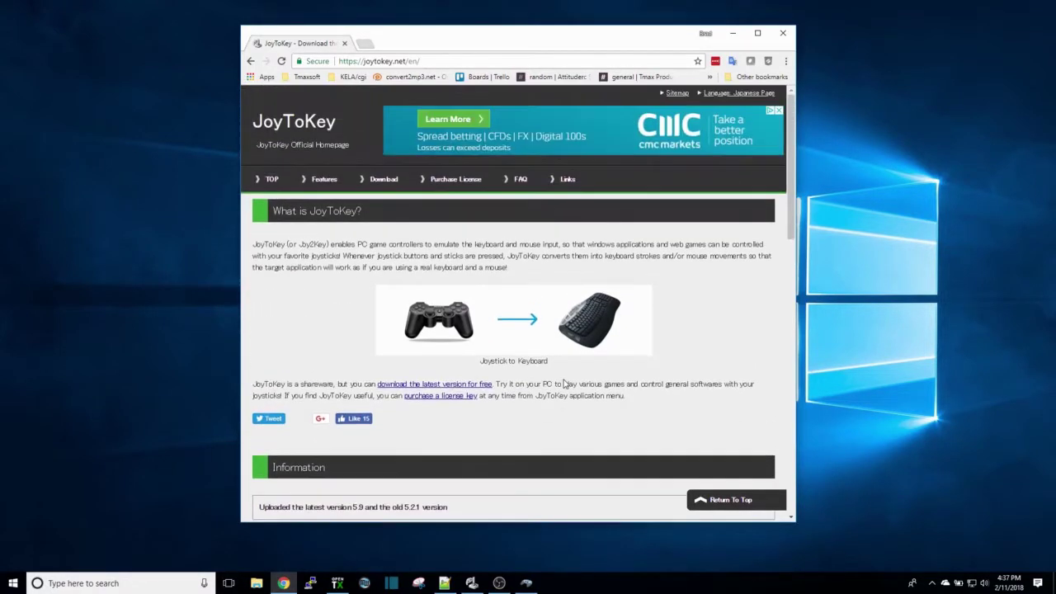
- Place JoyToKey's Joystick 1 list (Button 5 = Space) beside the controller test window, moved right
click(732, 33)
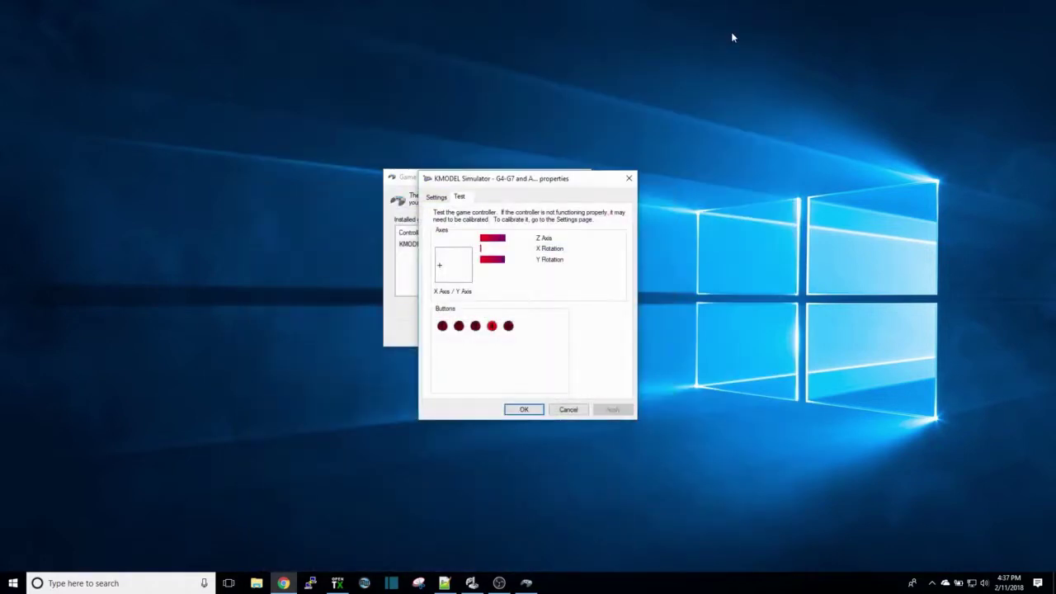
click(472, 584)
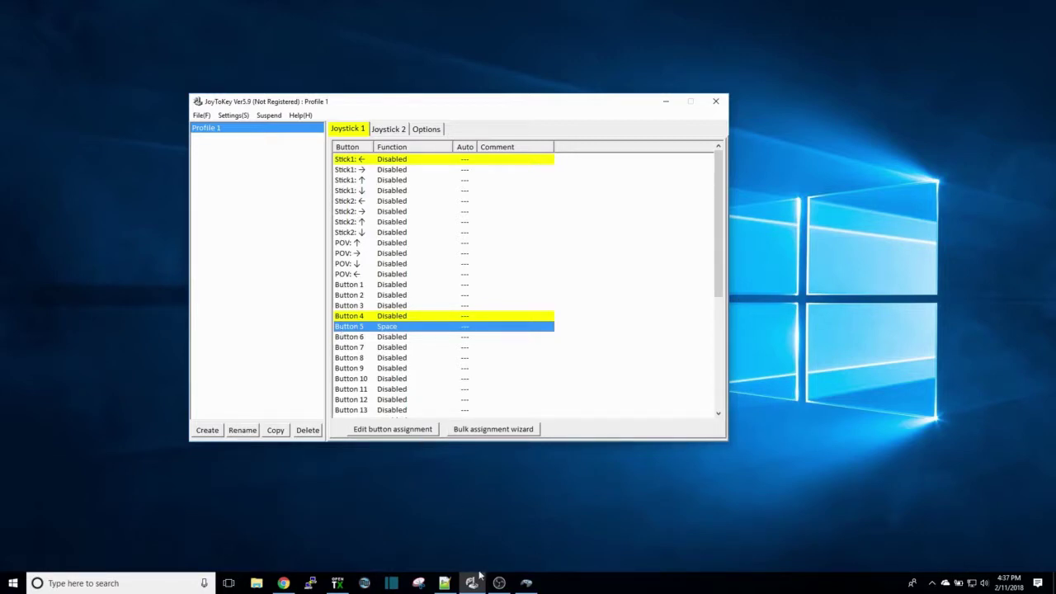
click(525, 583)
drag(532, 183, 855, 178)
click(599, 114)
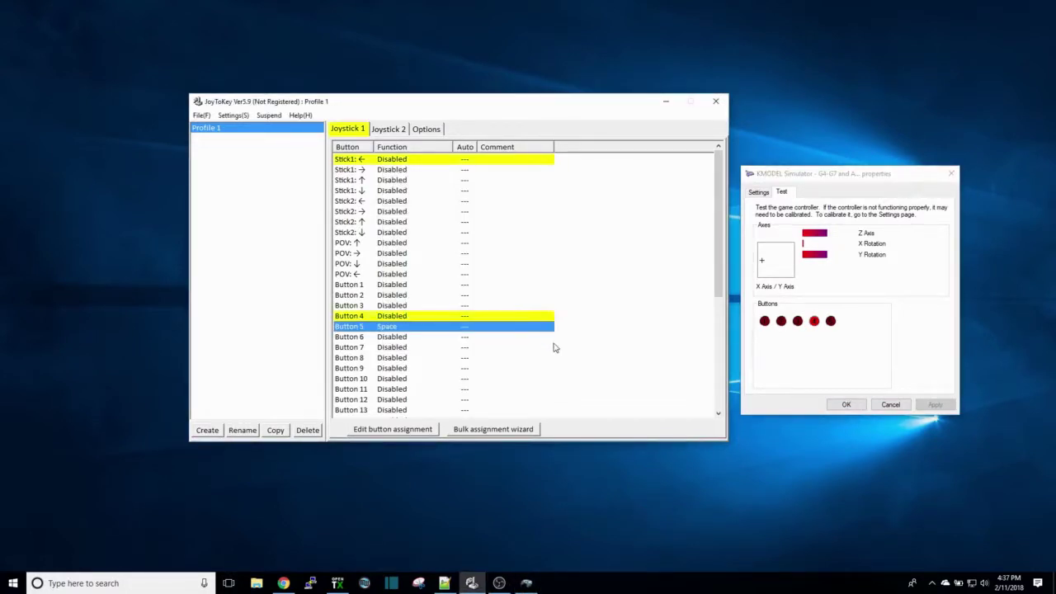
- Set Button 5's first keyboard key to Space, replacing an accidental BackSpace
double_click(401, 330)
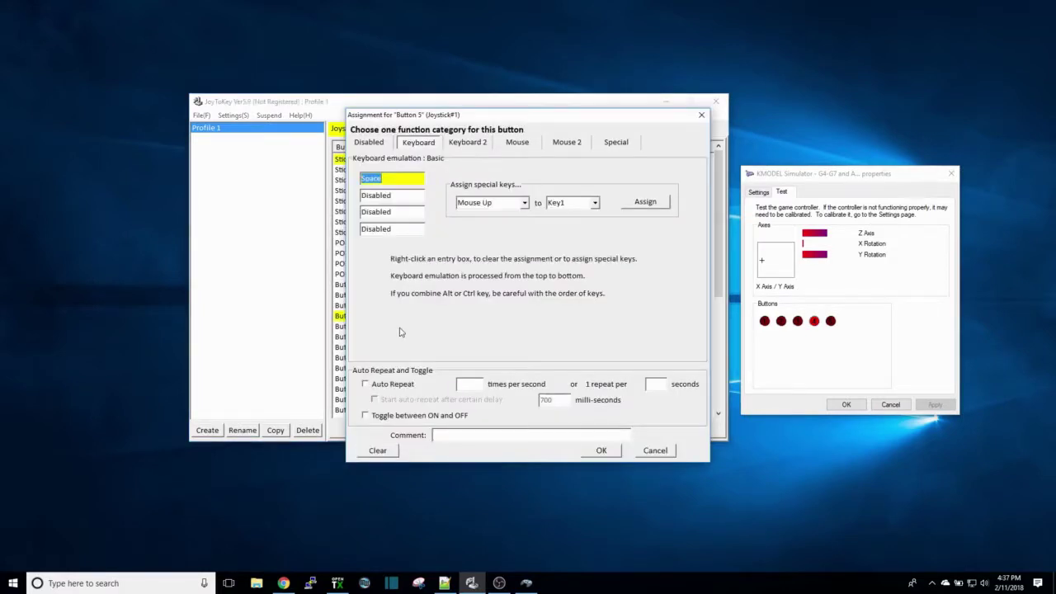
click(390, 179)
key(BackSpace)
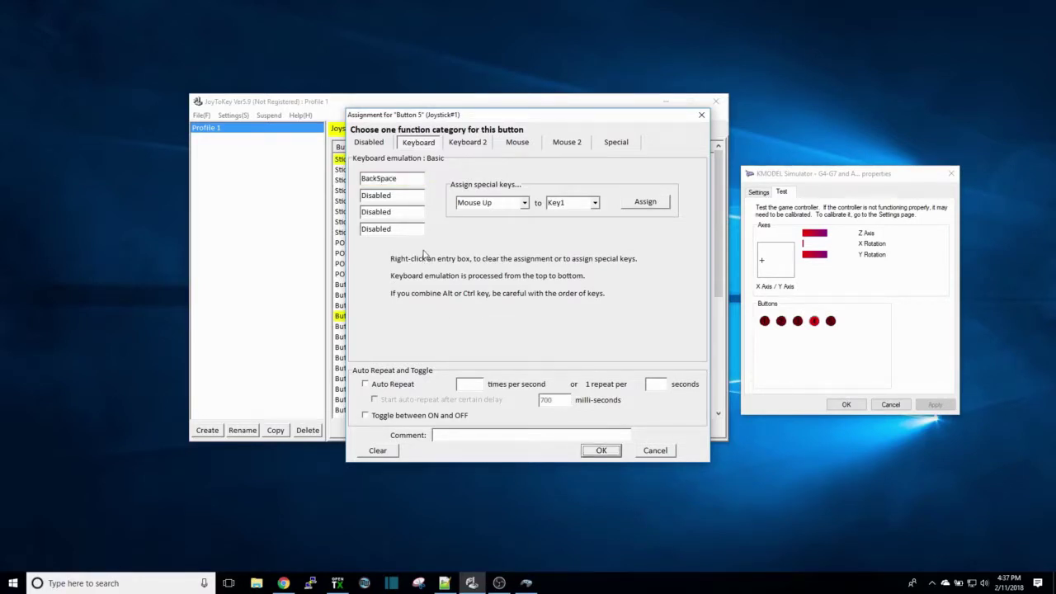
click(402, 179)
key(space)
click(395, 179)
key(space)
- Confirm Button 5 sends Space and save the JoyToKey profile via File > Save
click(602, 450)
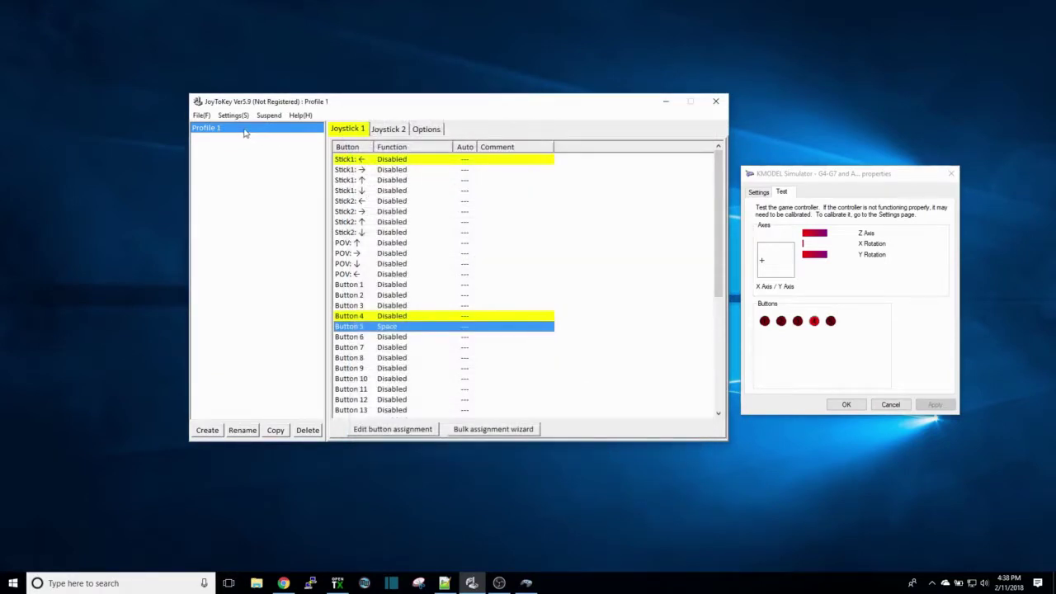
click(201, 116)
click(215, 141)
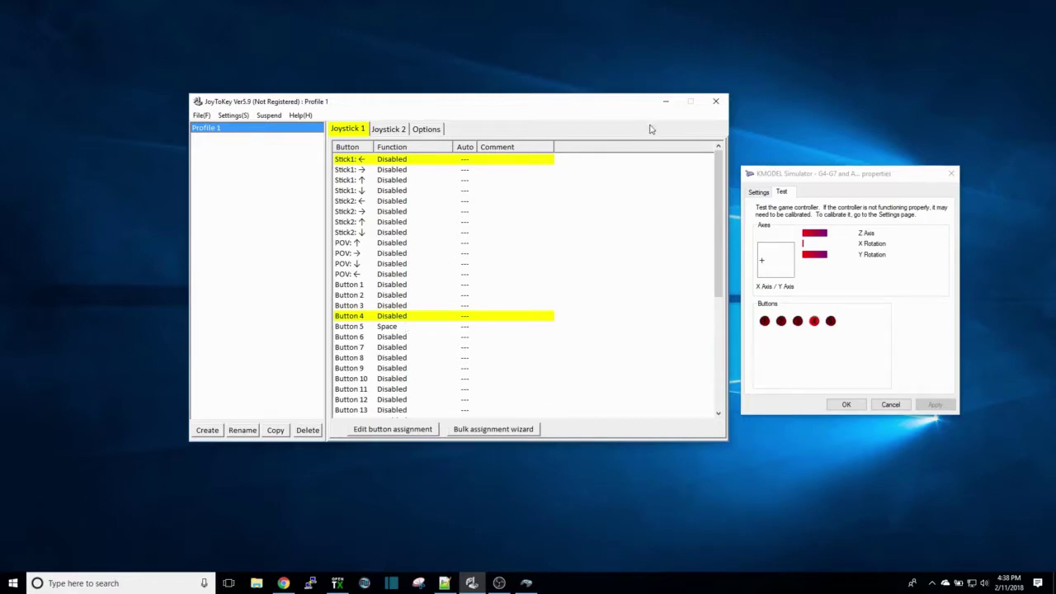
- Minimize JoyToKey and close the controller test and Game Controllers windows
click(668, 104)
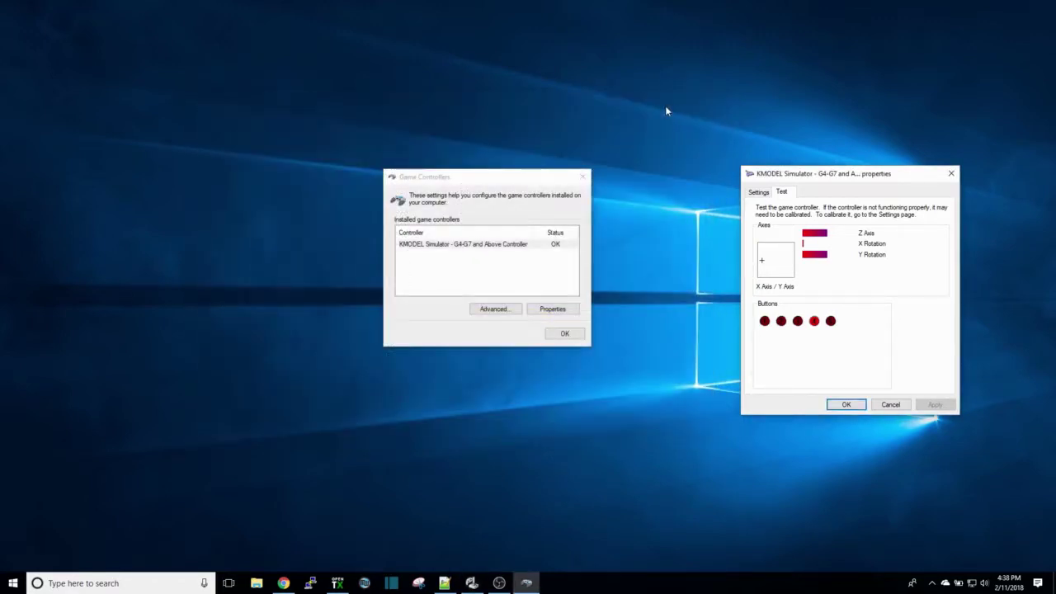
click(568, 334)
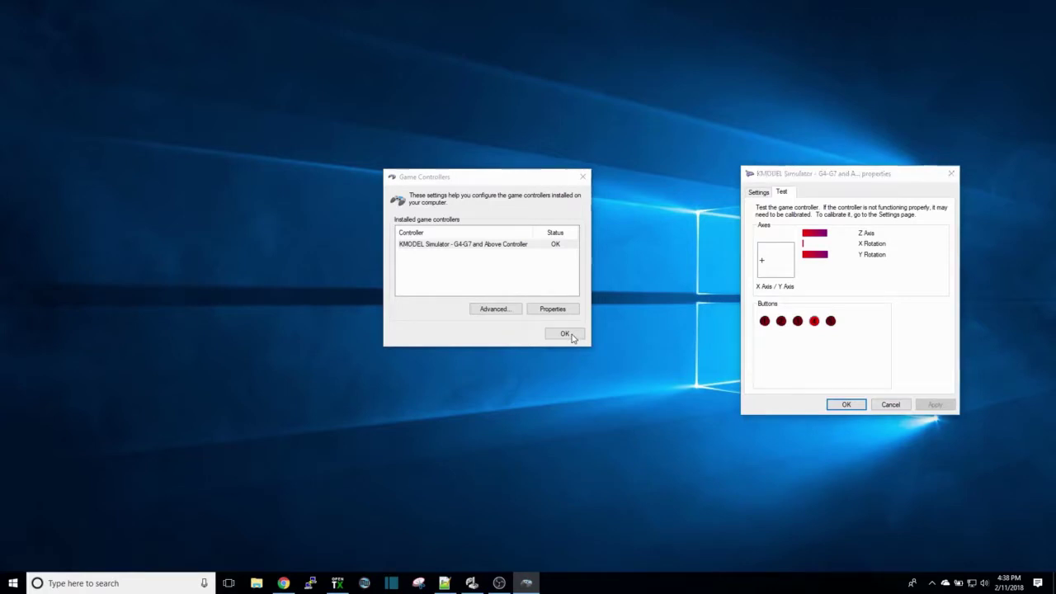
click(576, 337)
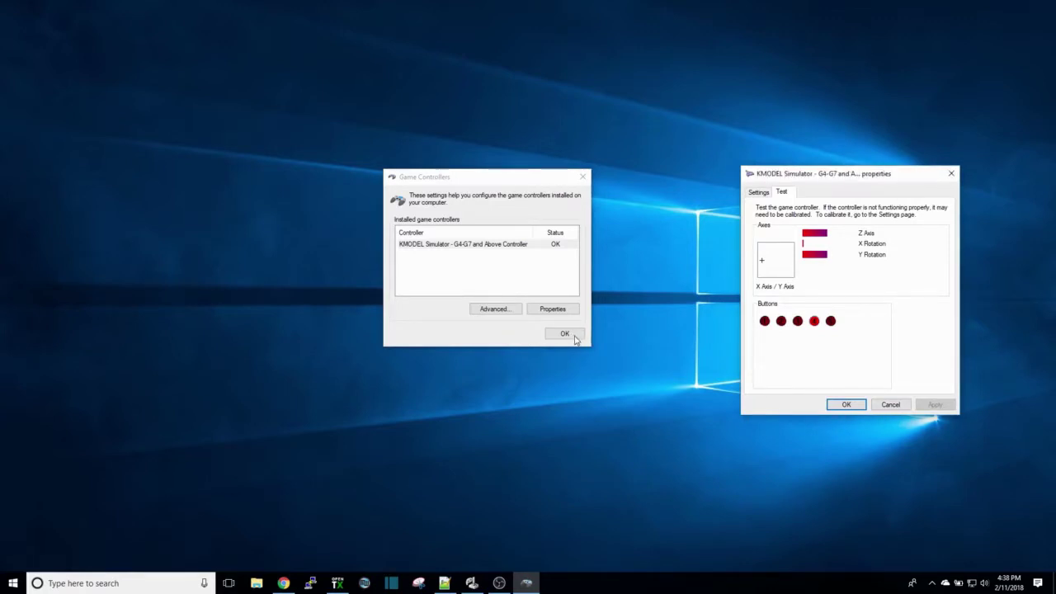
click(846, 404)
click(565, 333)
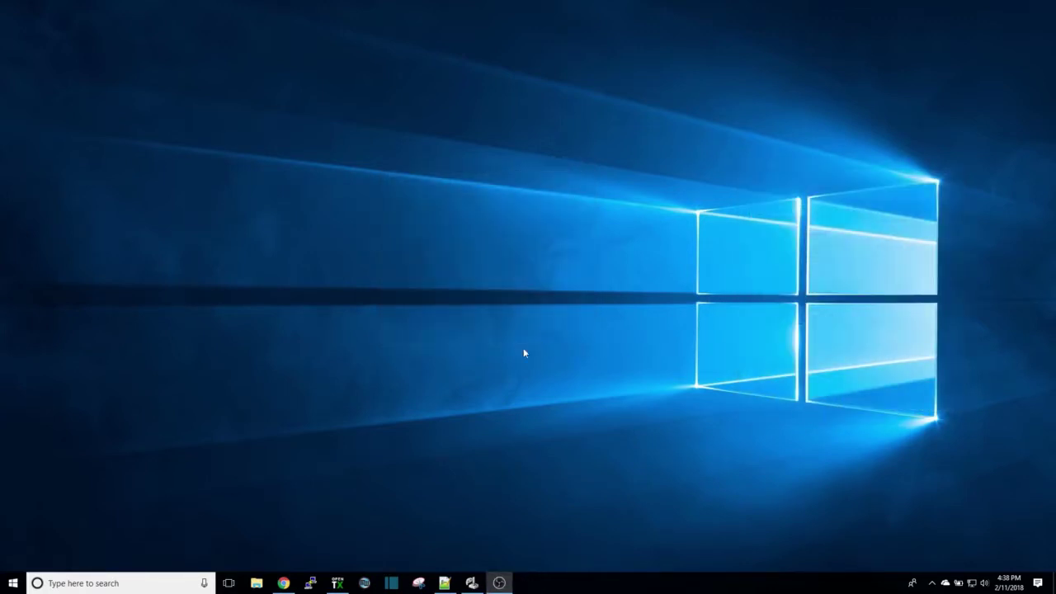